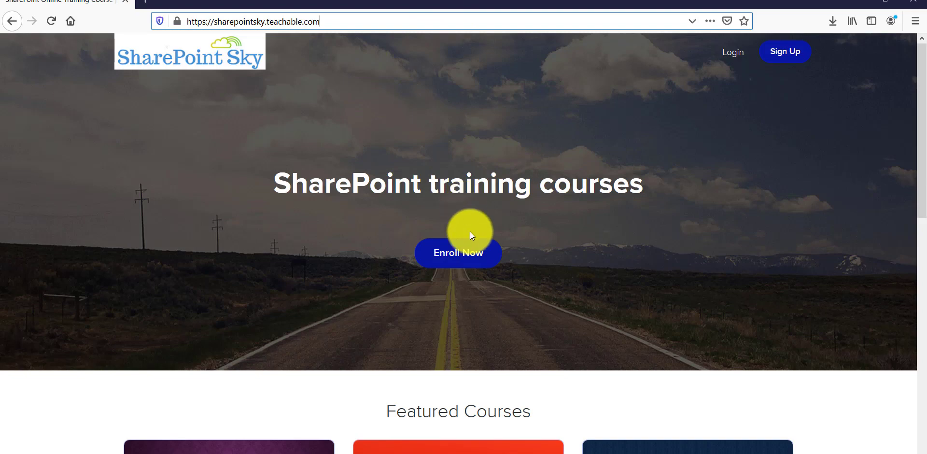
Browse the SharePoint Sky featured course cards, then open a new blank browser tab.
scroll(472, 243, down, 6)
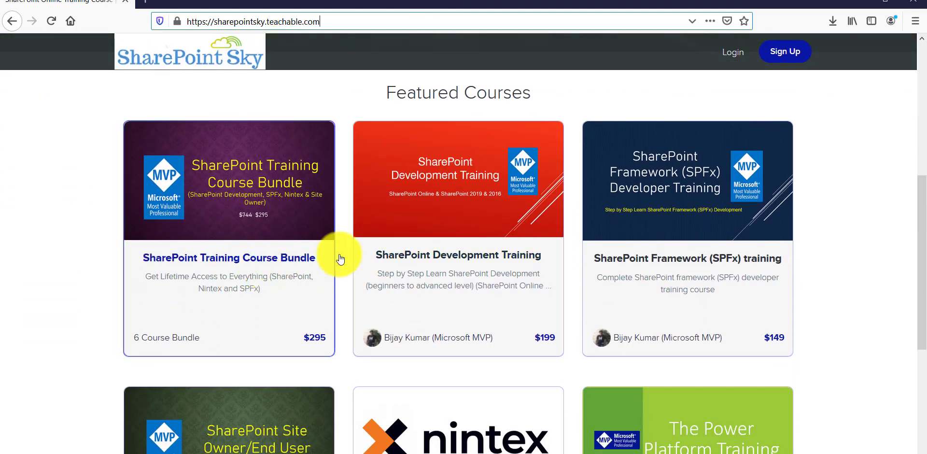
scroll(654, 345, down, 4)
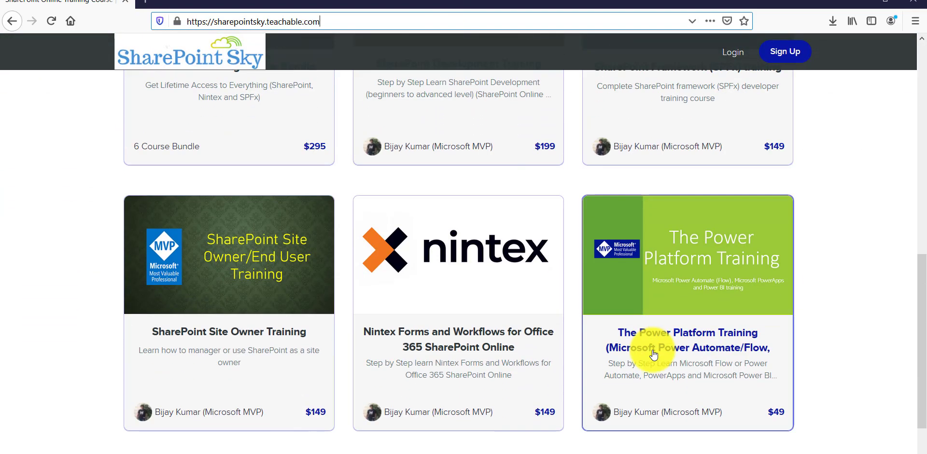
scroll(653, 355, up, 4)
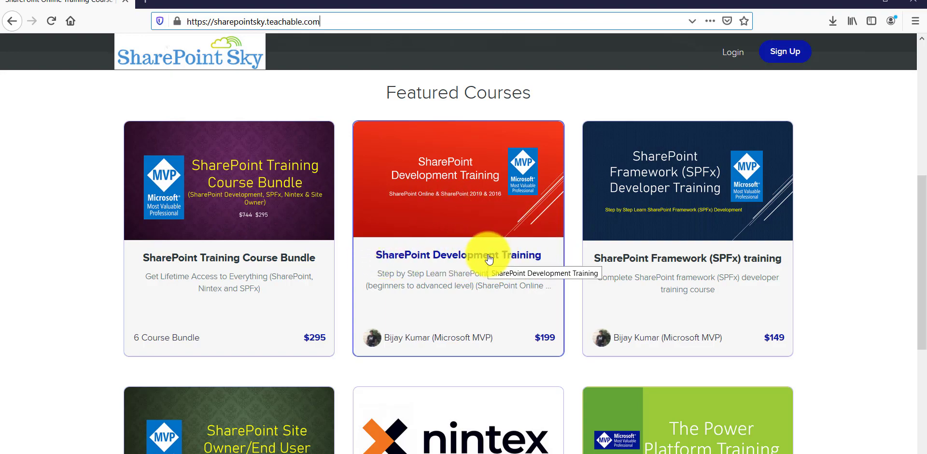
scroll(487, 258, down, 5)
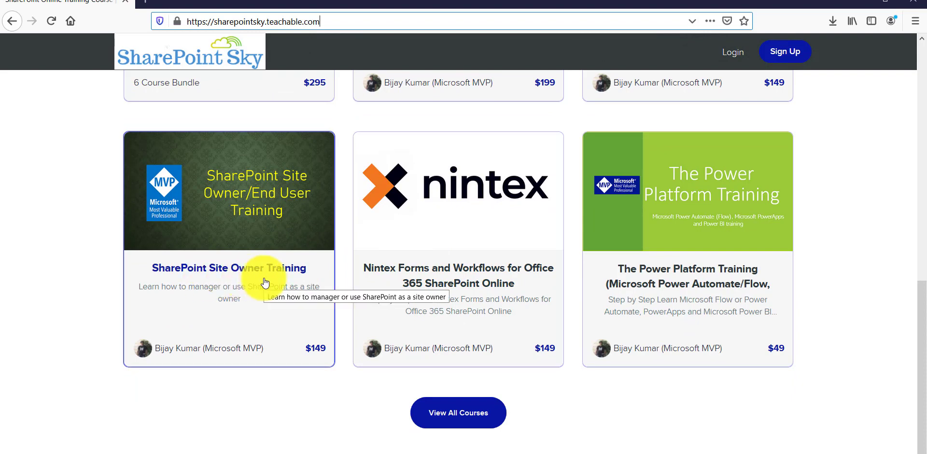
scroll(265, 282, up, 5)
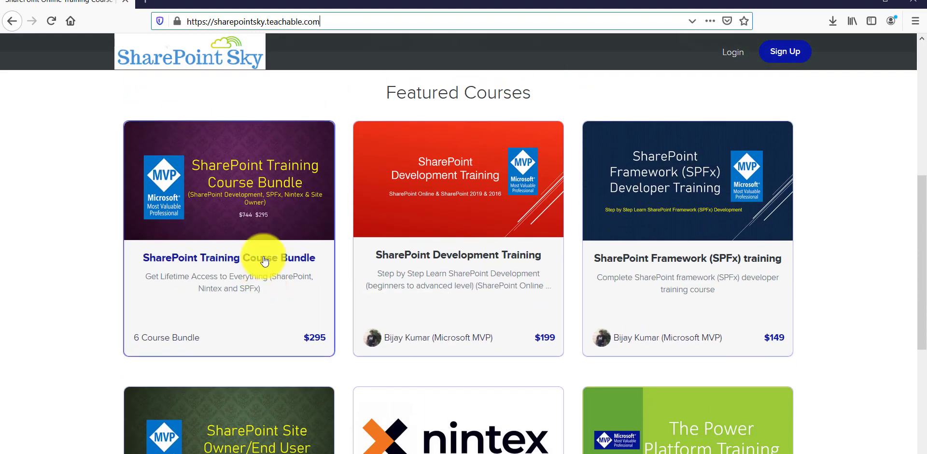
click(143, 4)
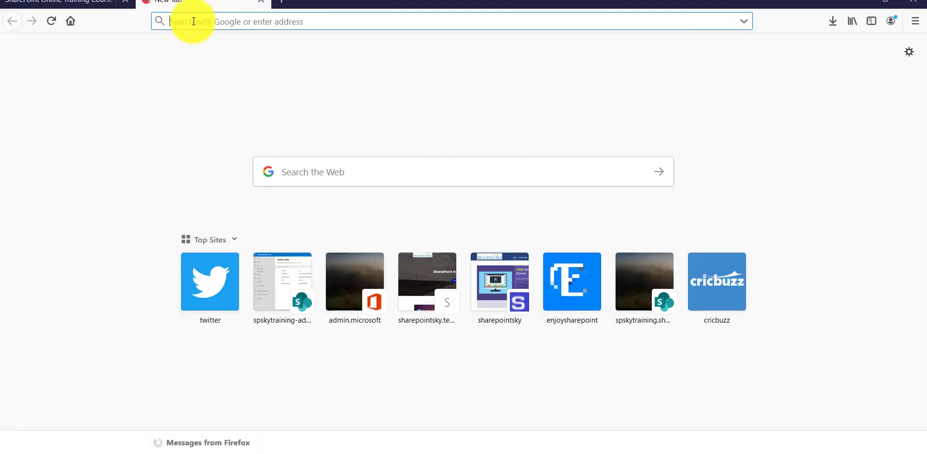
Load admin.microsoft.com in the new tab.
text(admin.microsoft.com/)
key(Return)
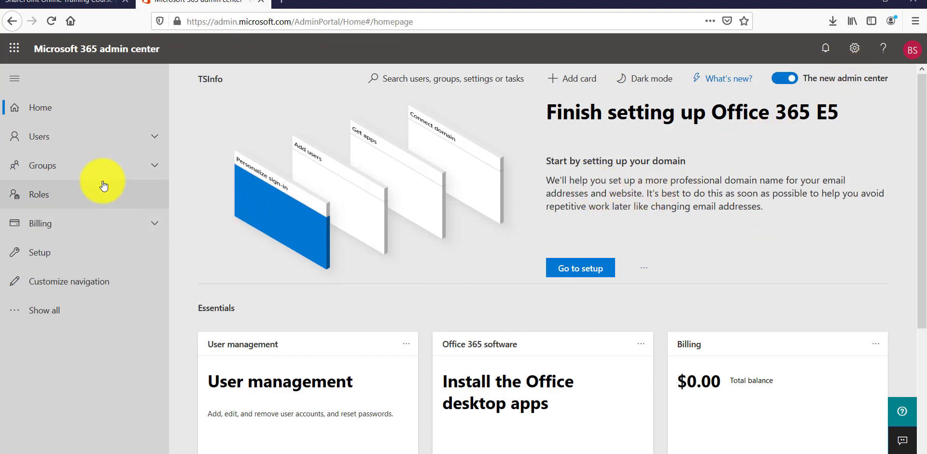
Go to Users > Active users and start Import multiple users.
click(56, 145)
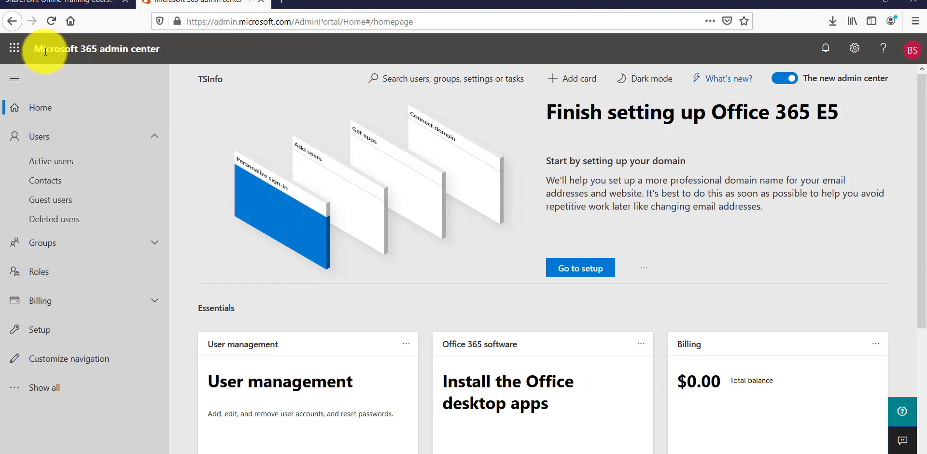
drag(37, 49, 149, 46)
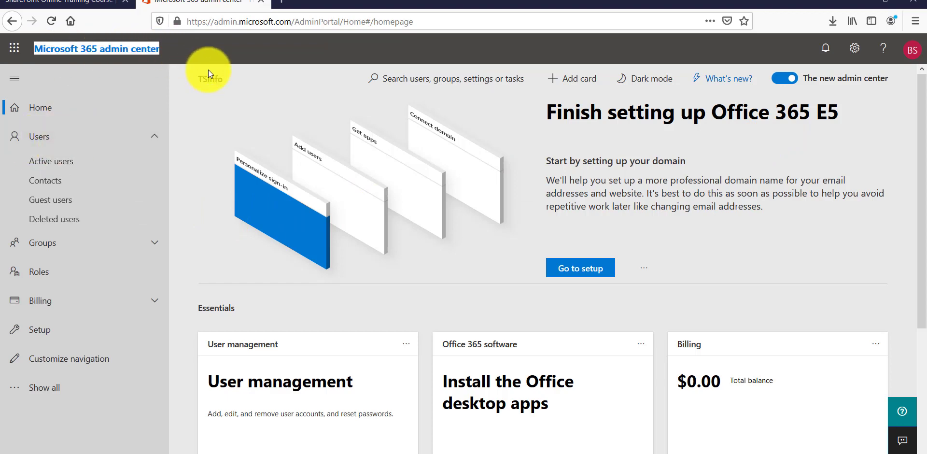
click(200, 118)
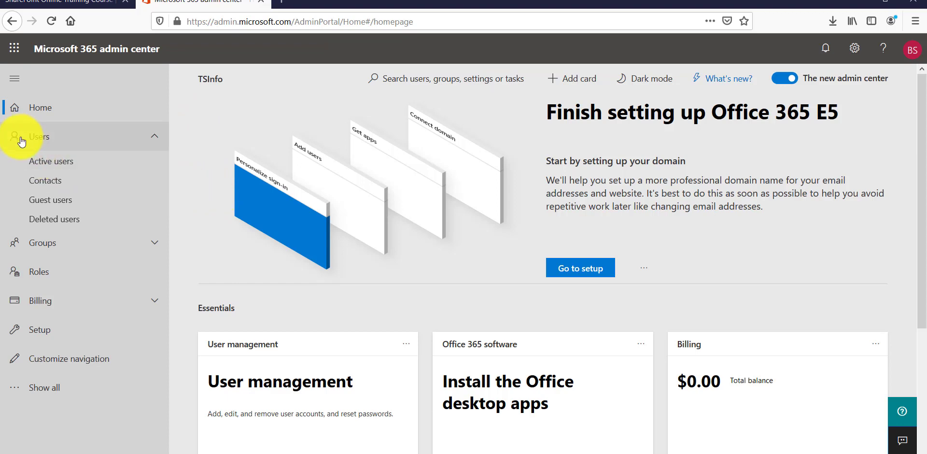
click(51, 161)
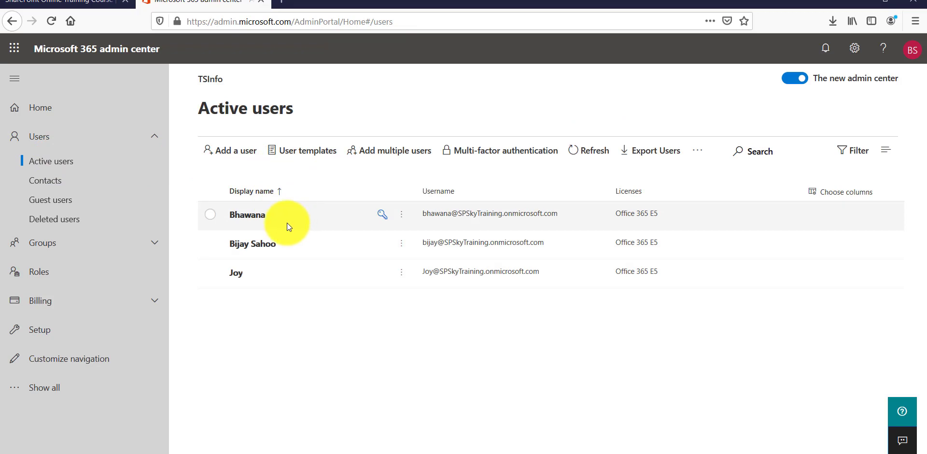
click(393, 159)
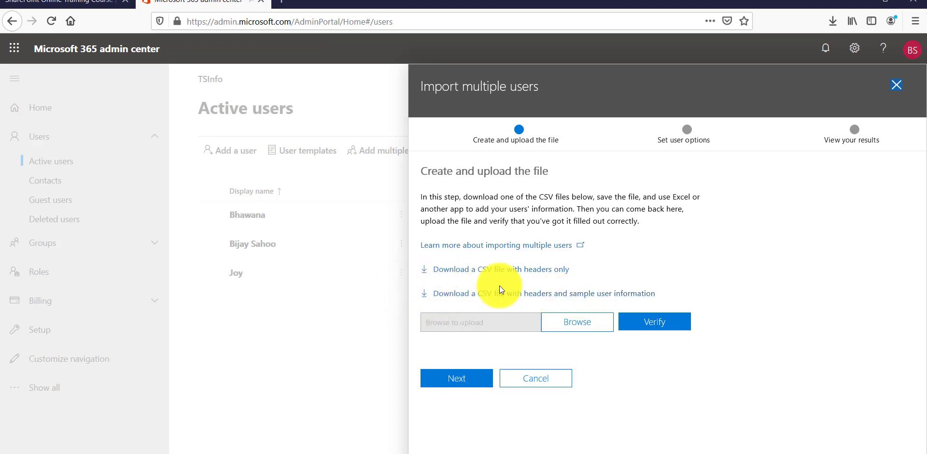
Save the sample file Import_User_Sample_en.csv to the Desktop and minimise Firefox.
click(521, 293)
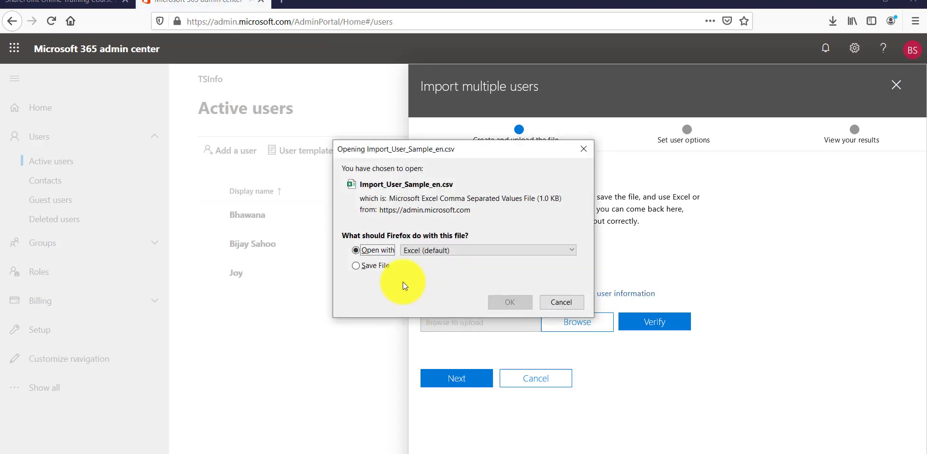
click(375, 267)
click(506, 303)
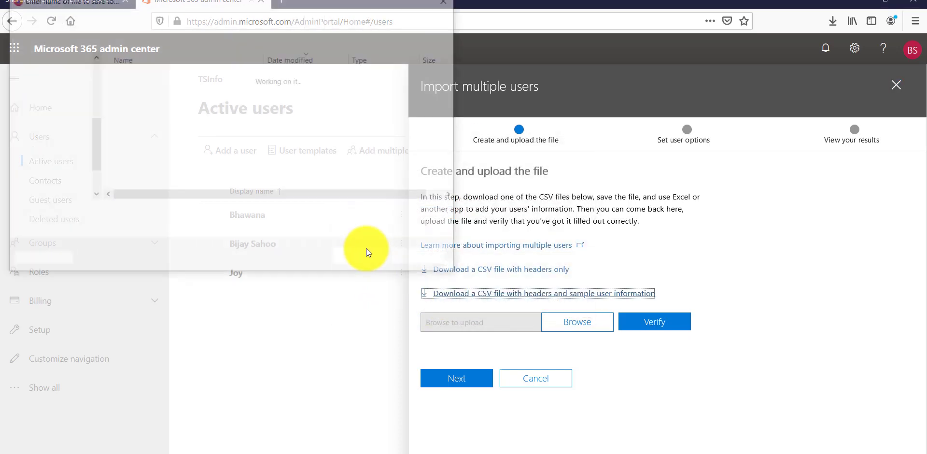
click(58, 91)
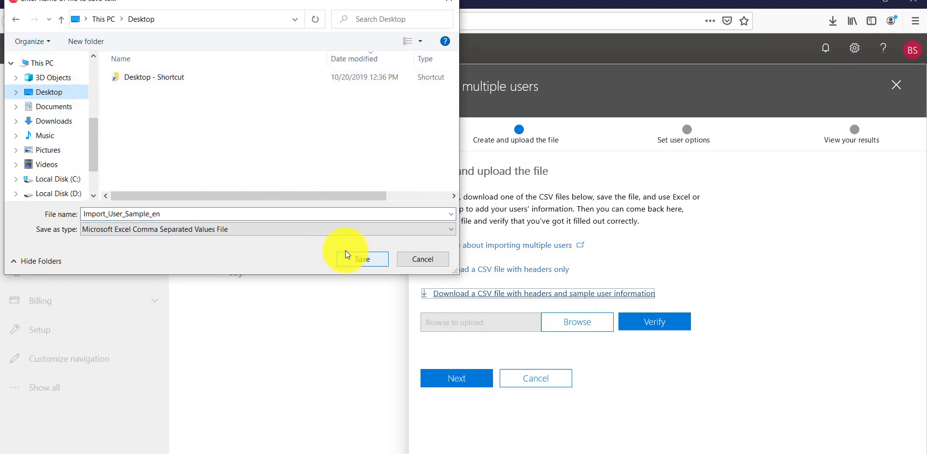
click(363, 260)
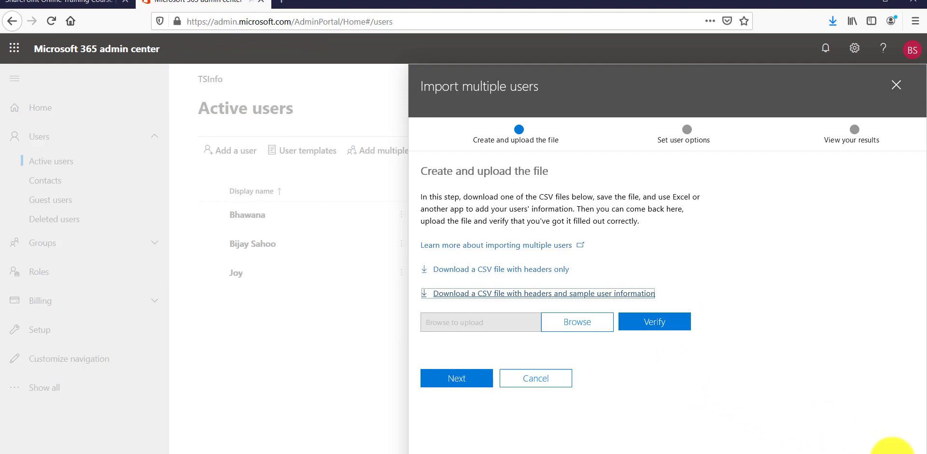
click(893, 449)
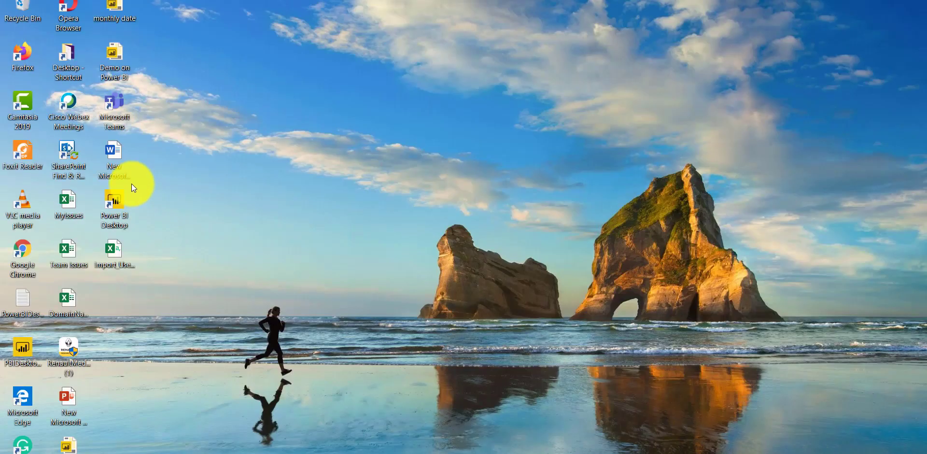
Open the sample CSV in Excel, widen columns A–D, then return to Firefox.
click(114, 251)
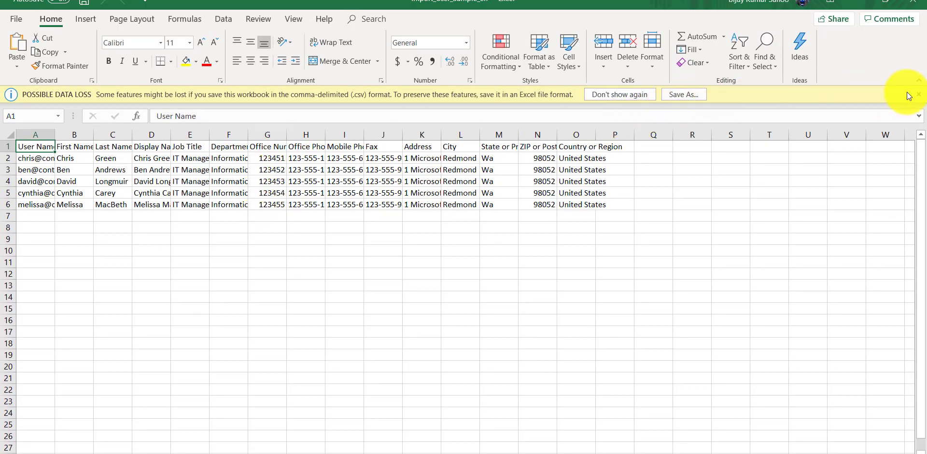
click(919, 96)
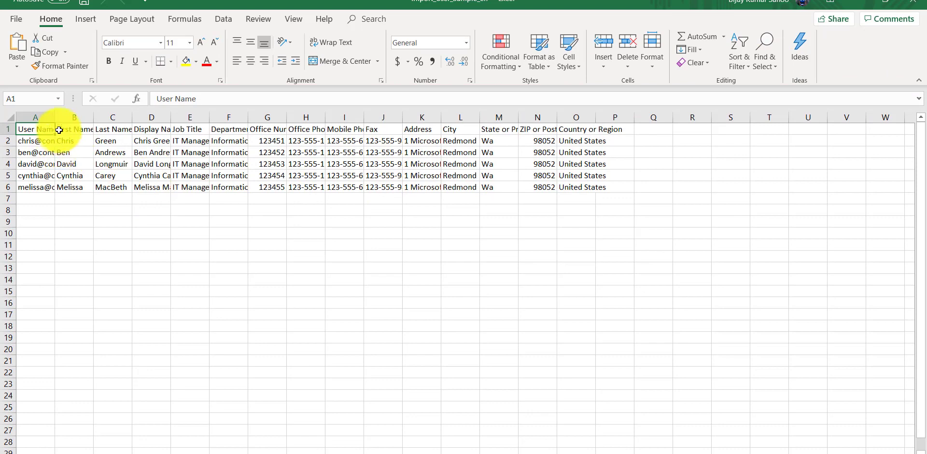
drag(56, 119, 257, 118)
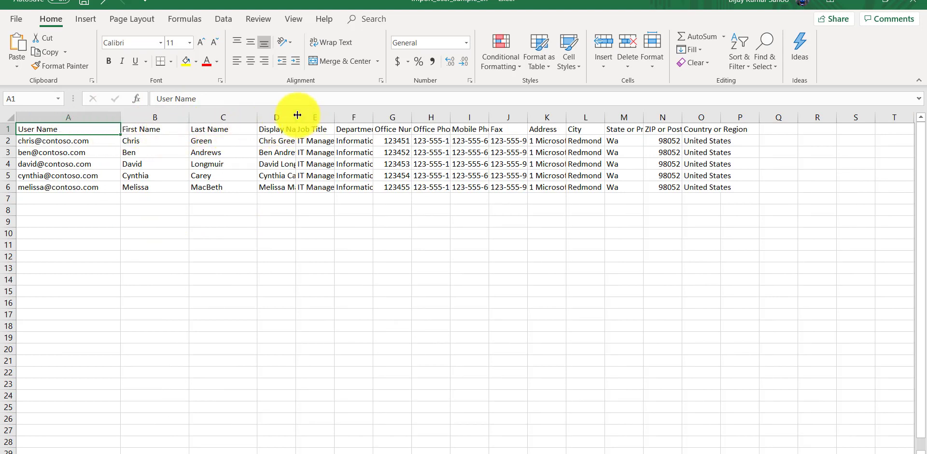
drag(296, 115, 327, 115)
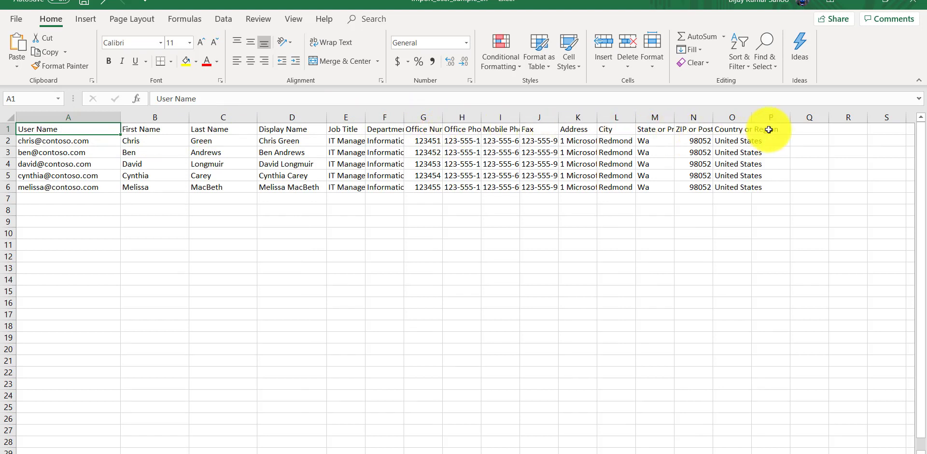
click(52, 145)
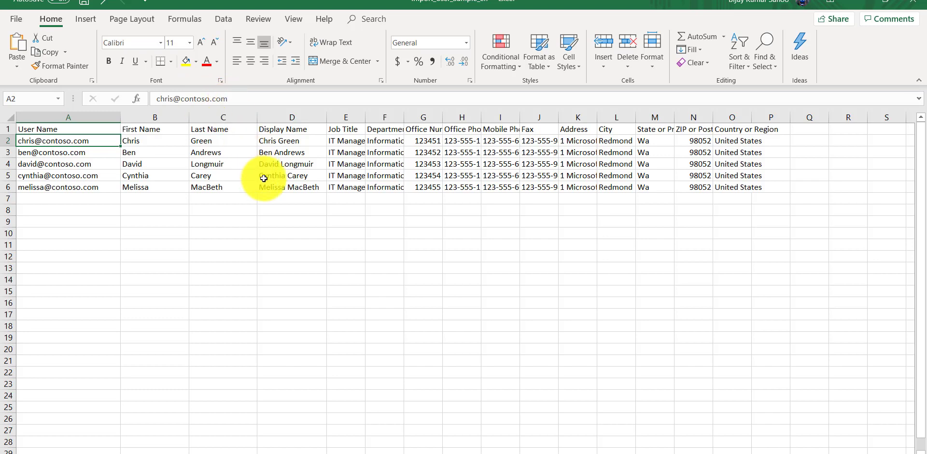
click(391, 451)
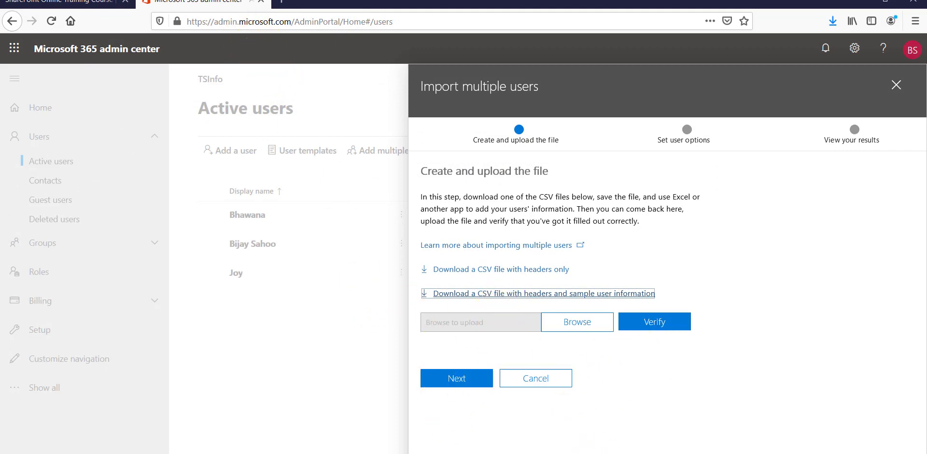
Copy the domain SPSkyTraining.onmicrosoft.com from Notepad and return to the Excel sheet.
key(alt+Tab)
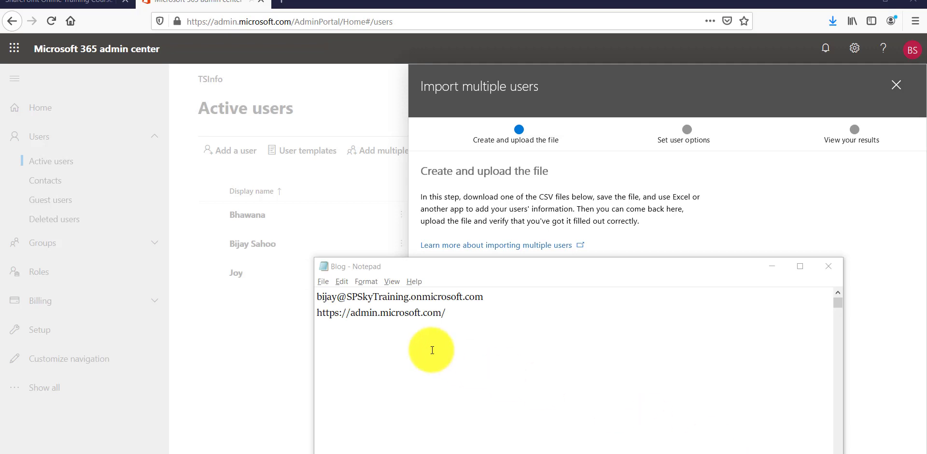
drag(348, 296, 483, 297)
key(ctrl+c)
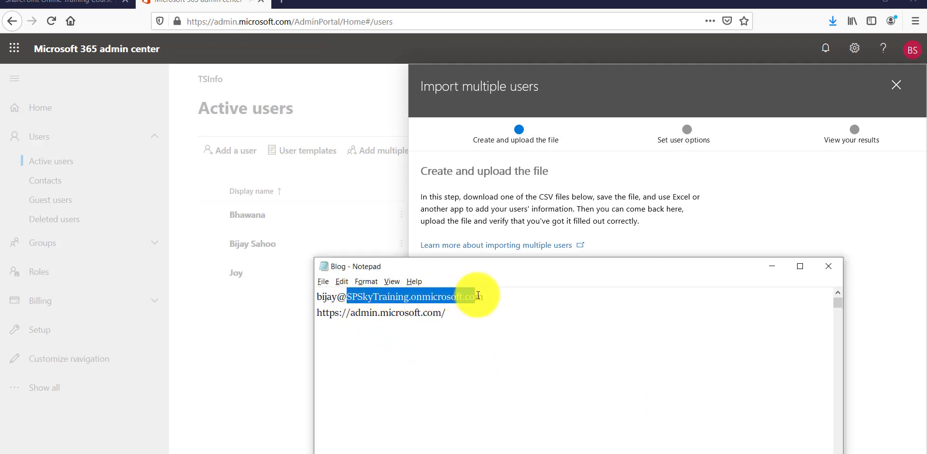
click(772, 266)
key(alt+Tab)
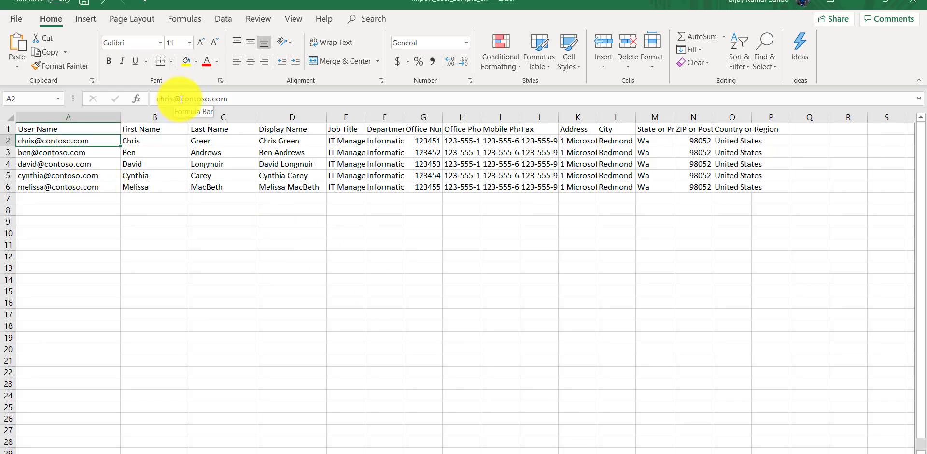
Replace contoso.com with SPSkyTraining.onmicrosoft.com in user names A2 through A6.
drag(182, 99, 240, 99)
key(ctrl+v)
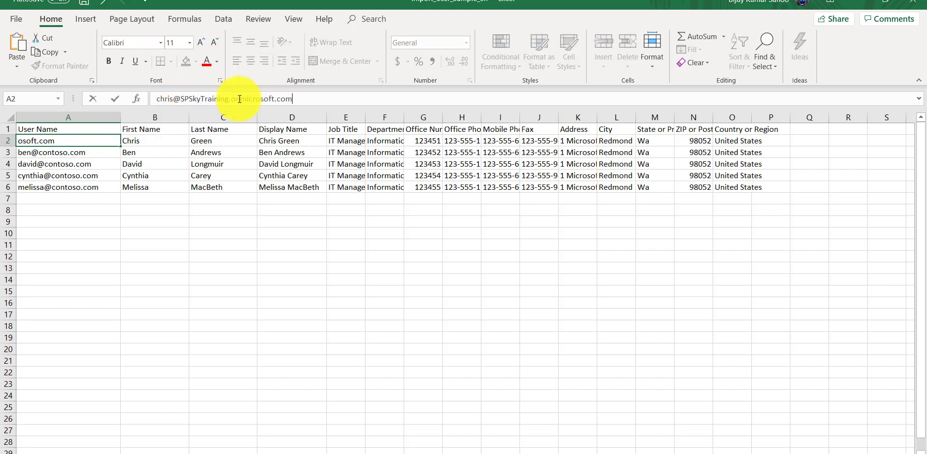
click(51, 154)
drag(177, 98, 258, 97)
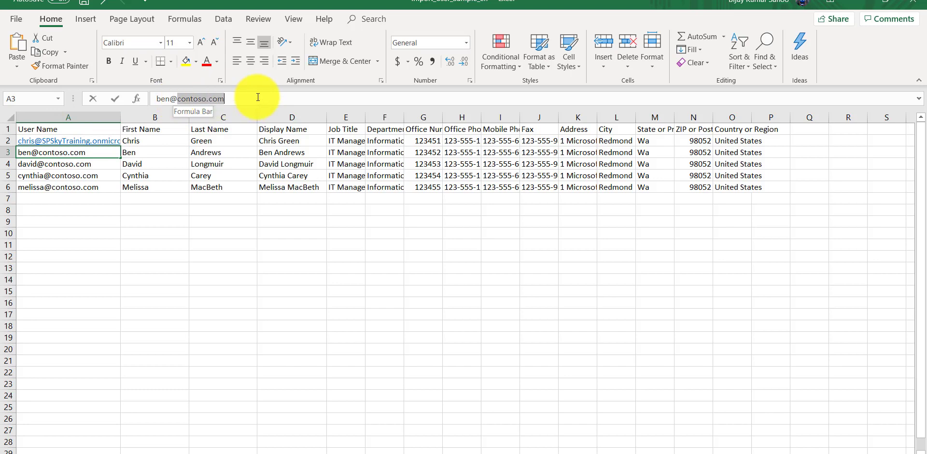
key(ctrl+v)
click(37, 164)
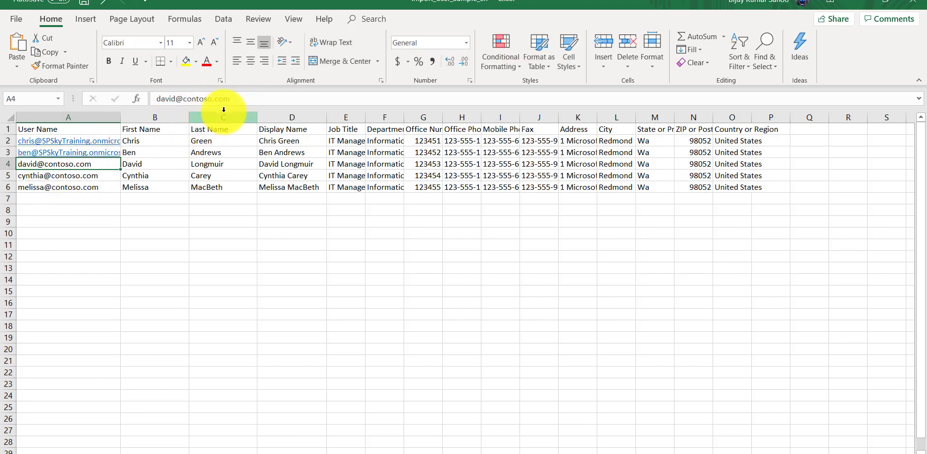
drag(182, 99, 253, 98)
key(ctrl+v)
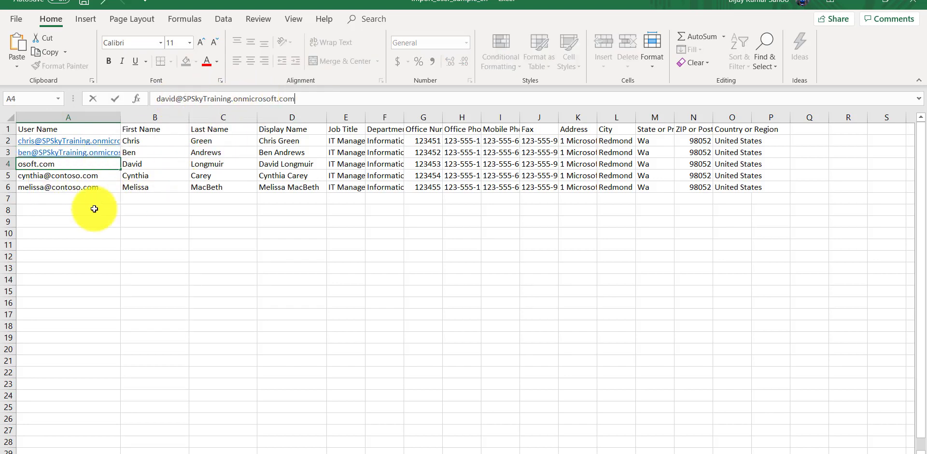
click(62, 176)
drag(188, 99, 255, 100)
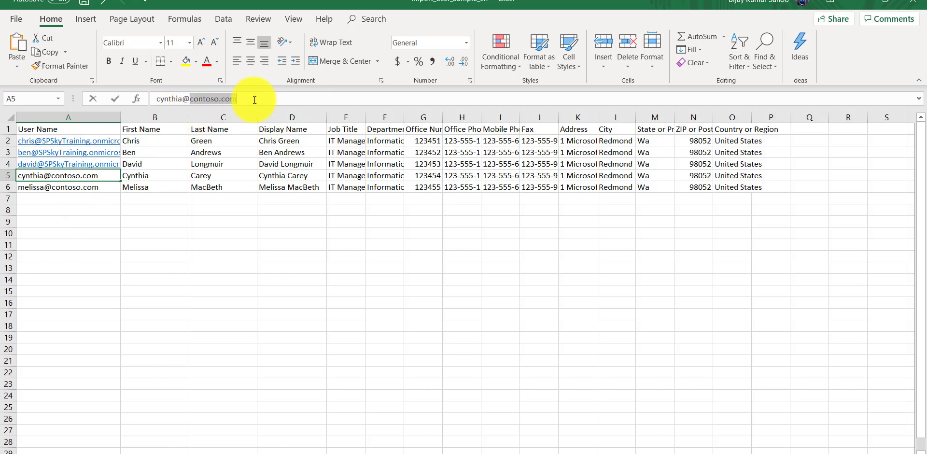
key(ctrl+v)
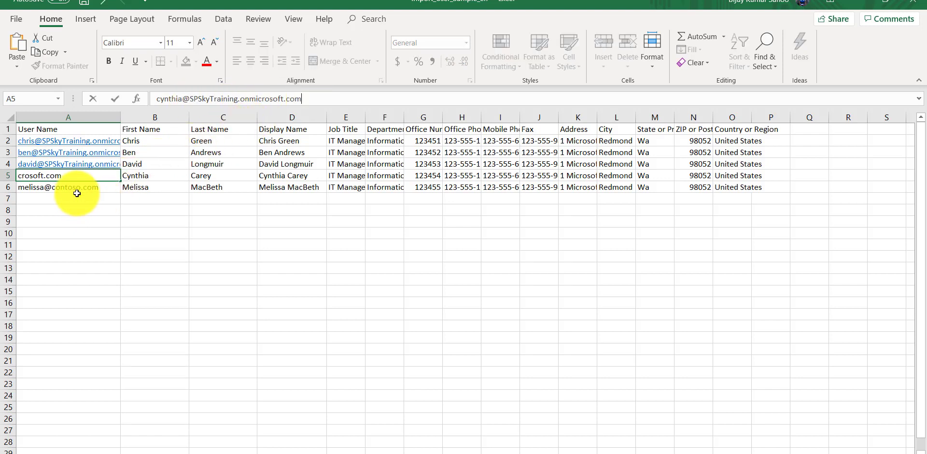
click(75, 188)
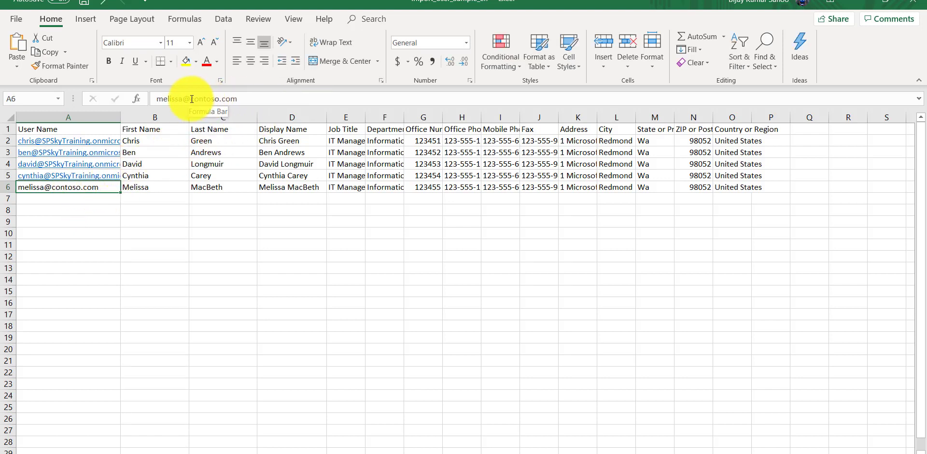
drag(188, 98, 255, 99)
key(ctrl+v)
key(ctrl+Return)
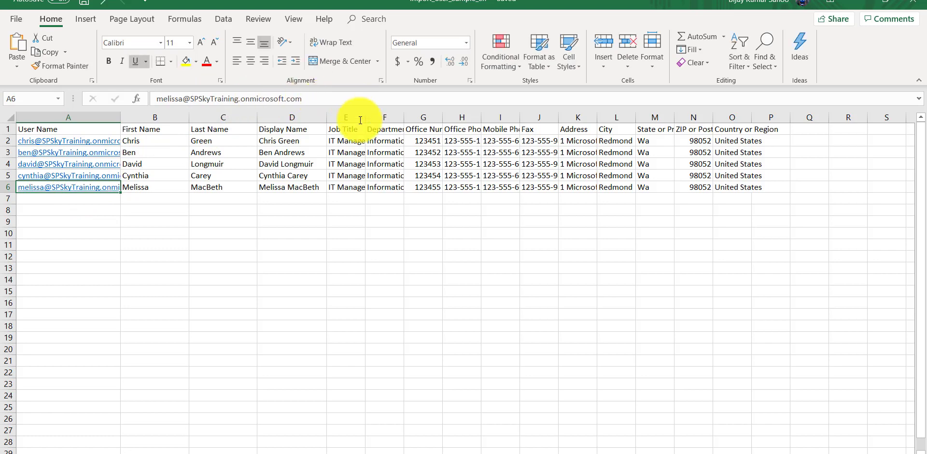
Save the CSV, close Excel, and bring the admin center import panel back.
key(ctrl+s)
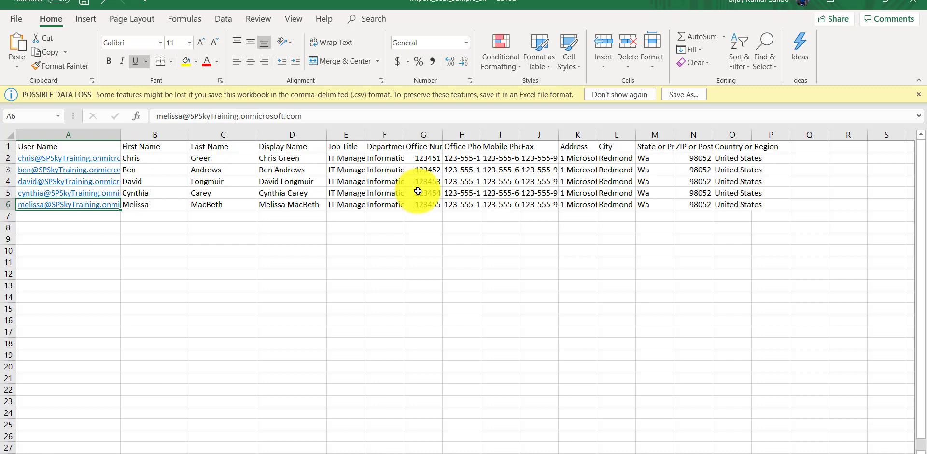
key(alt+Tab)
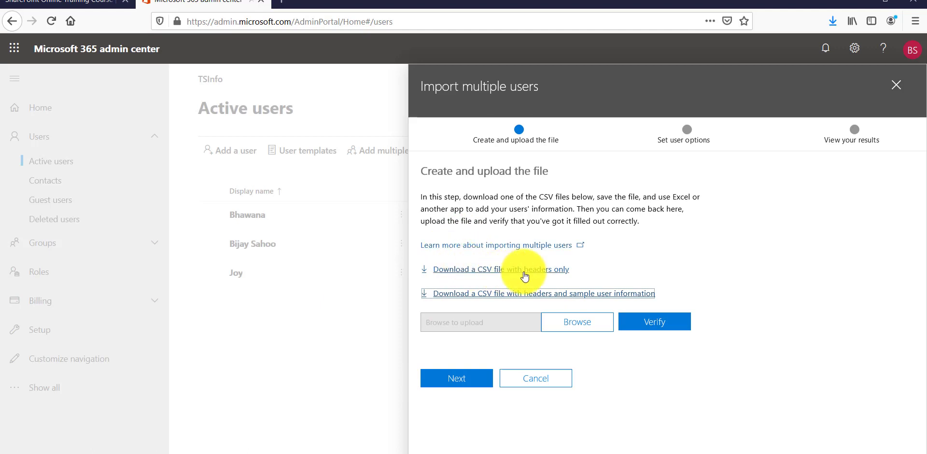
click(854, 3)
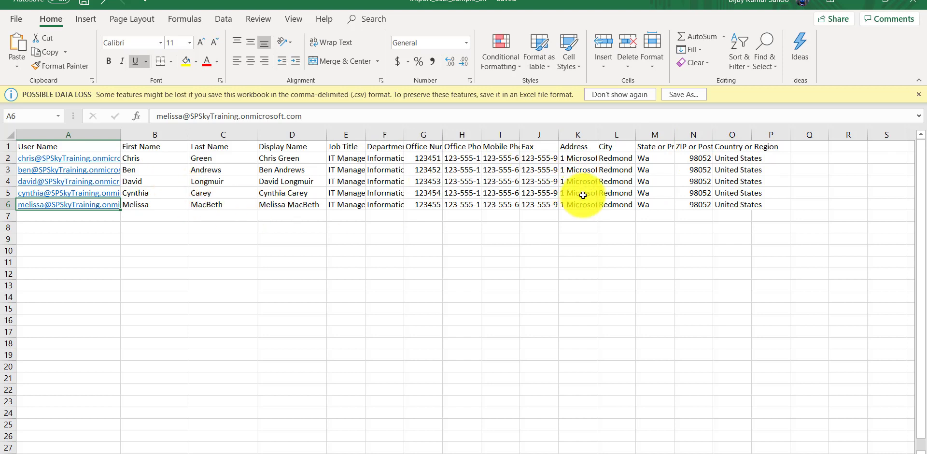
click(911, 2)
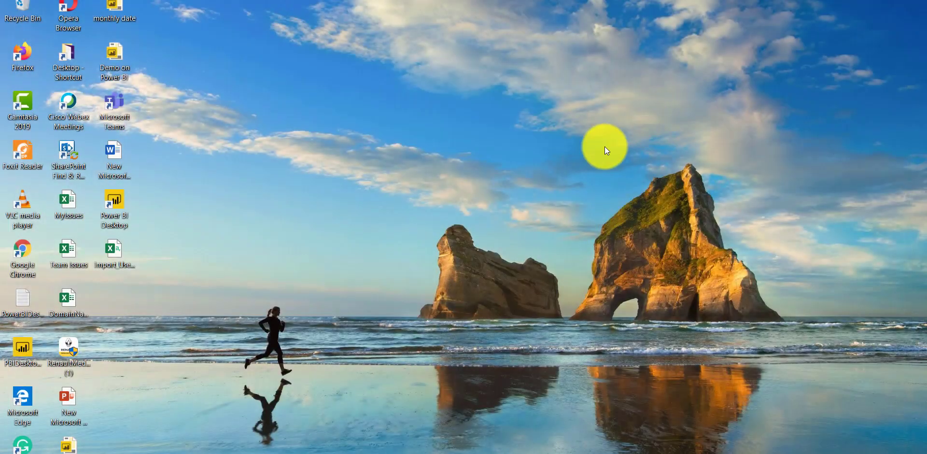
click(450, 451)
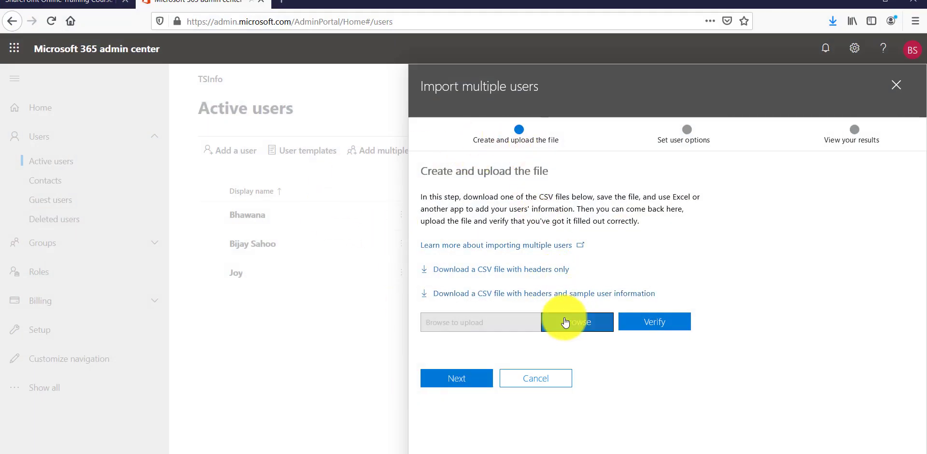
Upload Import_User_Sample_en.csv from the Desktop and verify that the file looks good.
click(565, 321)
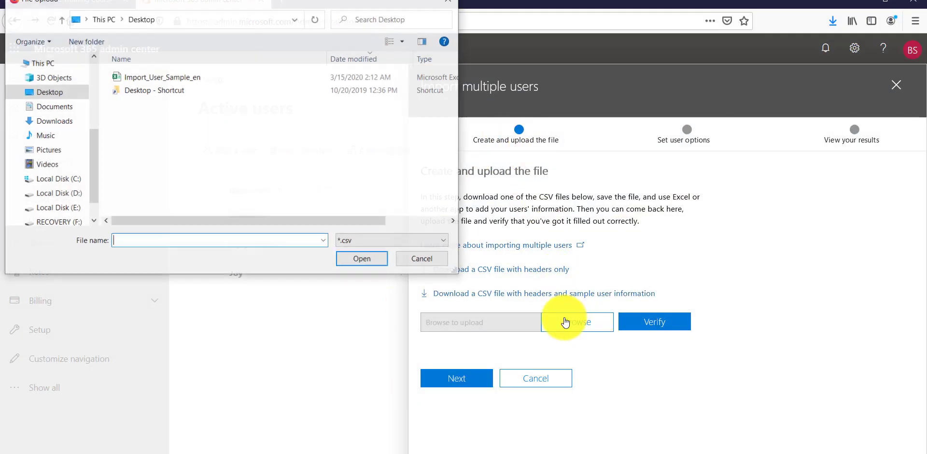
click(174, 77)
click(363, 263)
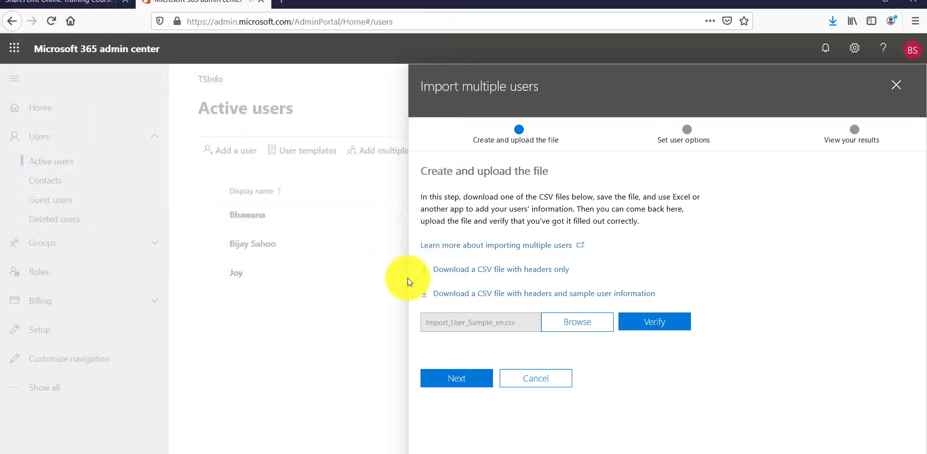
click(649, 326)
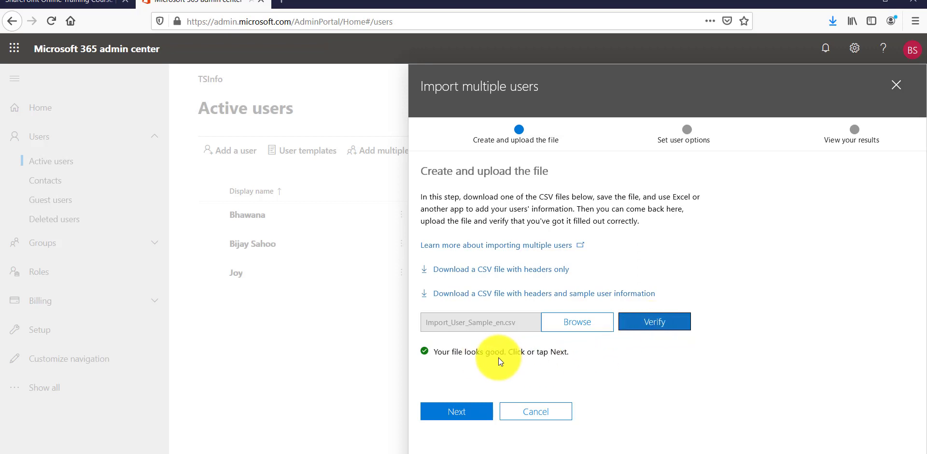
drag(456, 352, 532, 350)
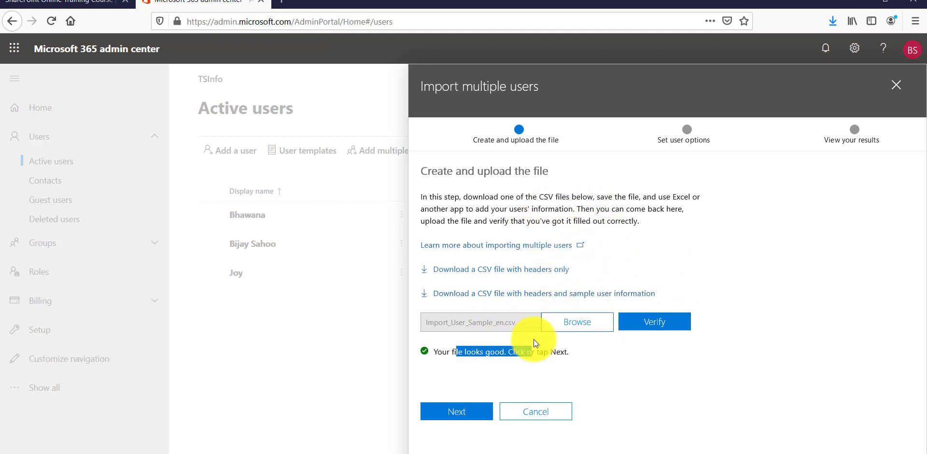
click(507, 353)
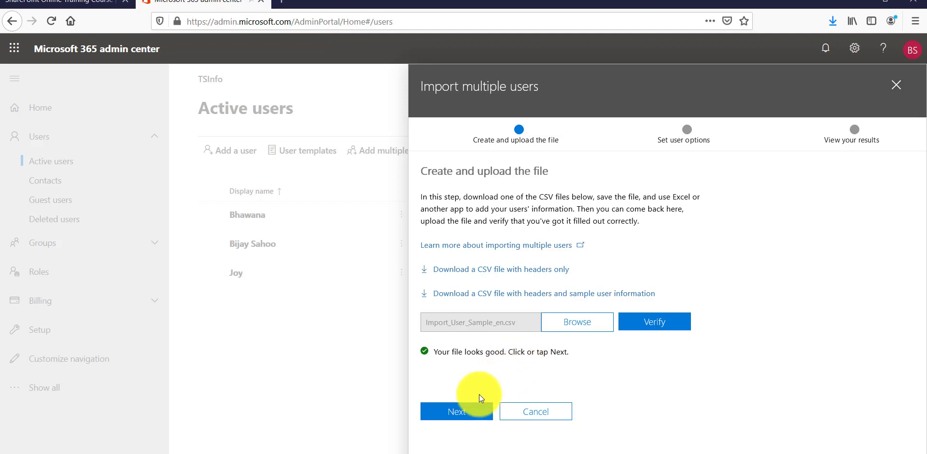
At Set user options, expand Product licenses and switch on Office 365 E5 for United States.
click(466, 418)
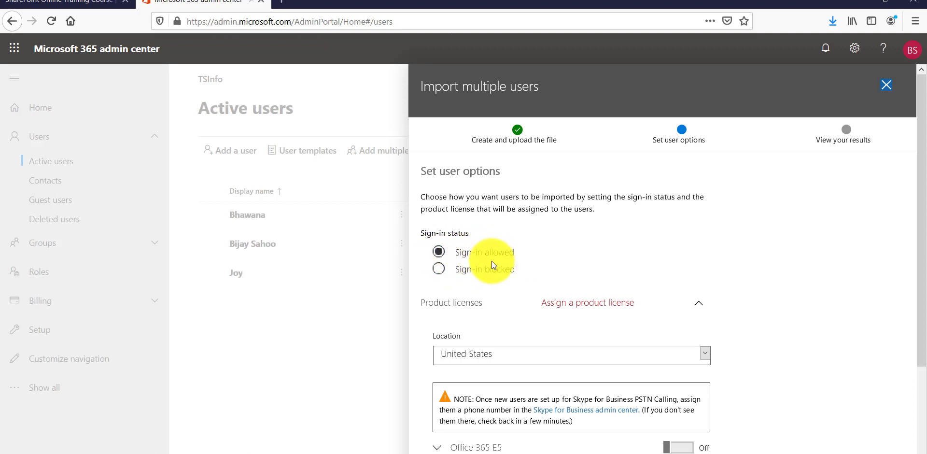
scroll(492, 261, down, 2)
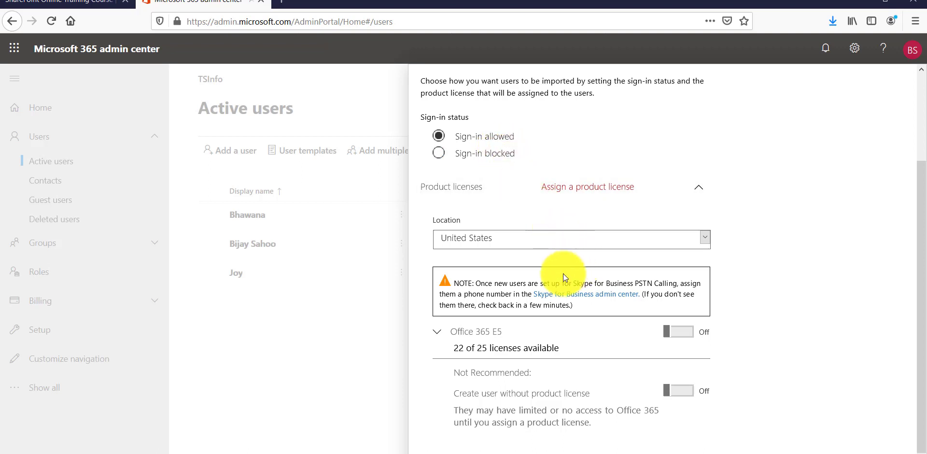
scroll(499, 311, down, 1)
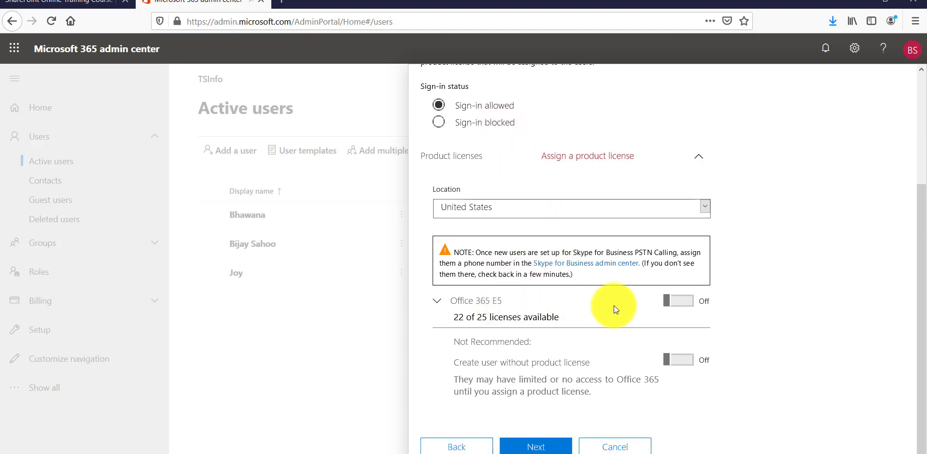
click(578, 162)
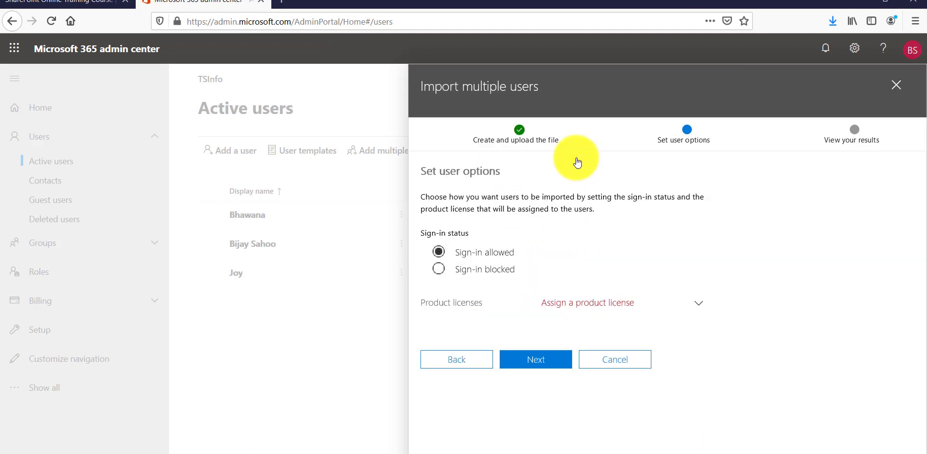
click(604, 304)
scroll(558, 188, down, 3)
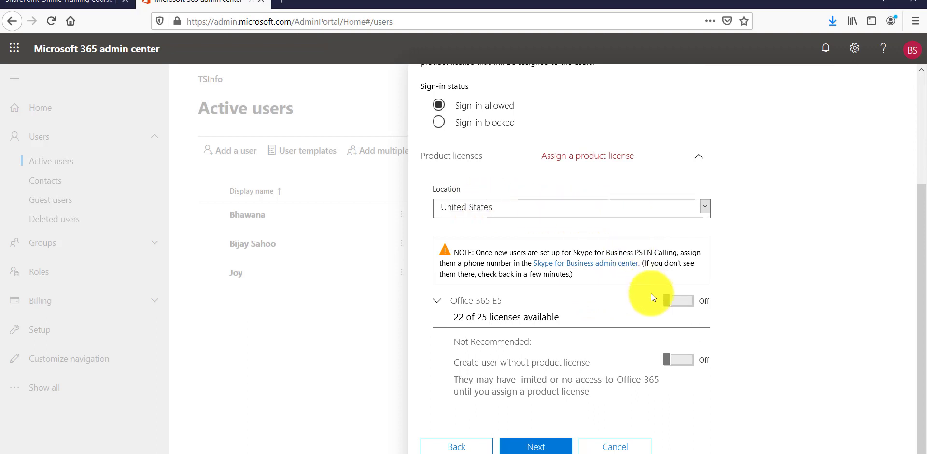
click(678, 300)
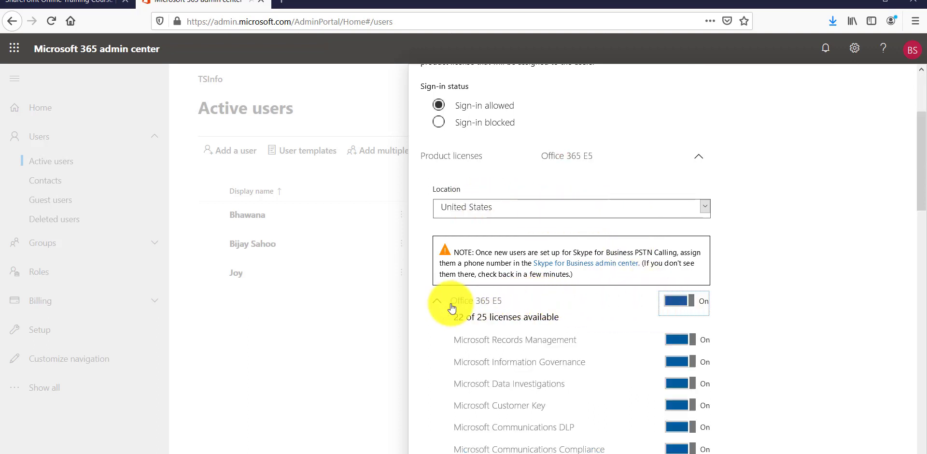
Review the 25 available E5 licenses and included services, then create the five users.
double_click(481, 318)
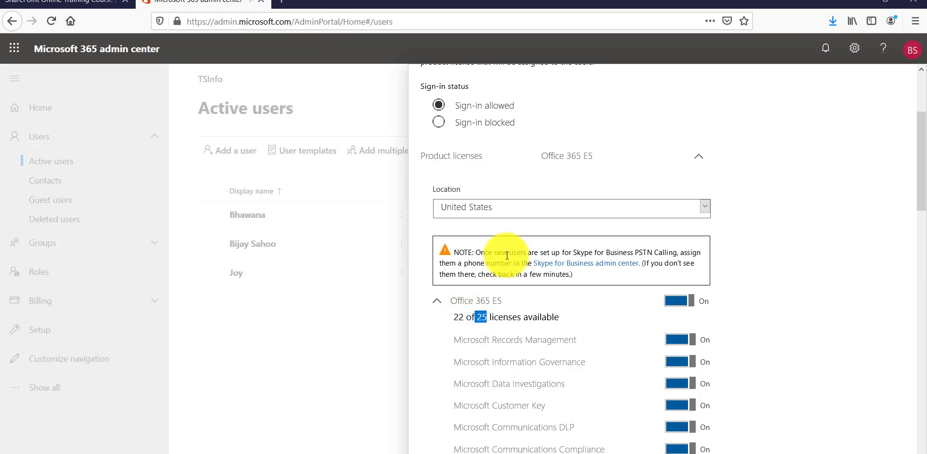
scroll(521, 212, down, 3)
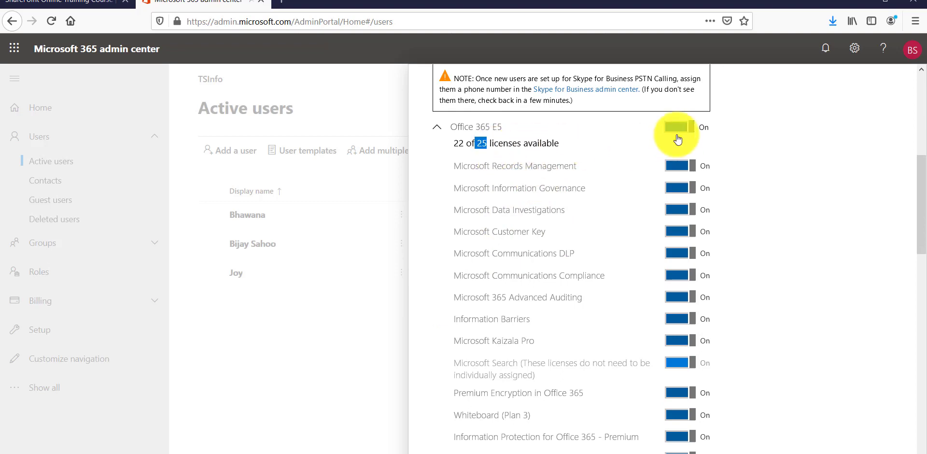
scroll(624, 253, down, 15)
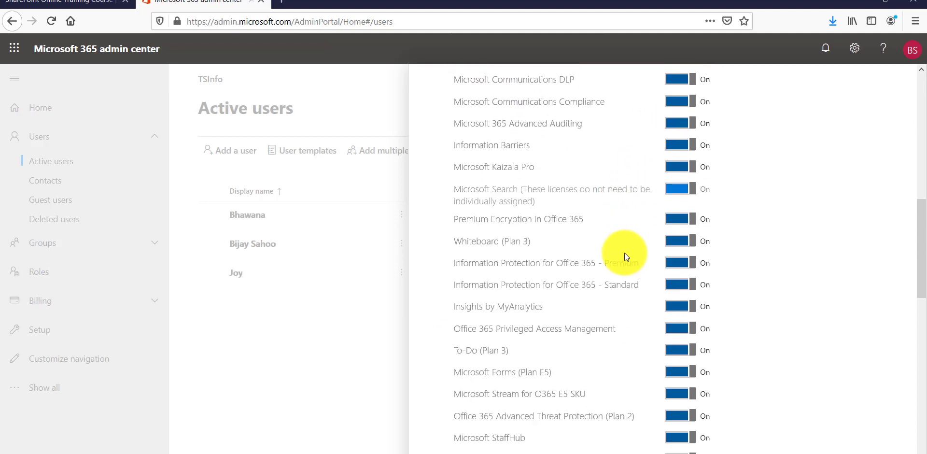
scroll(624, 253, down, 4)
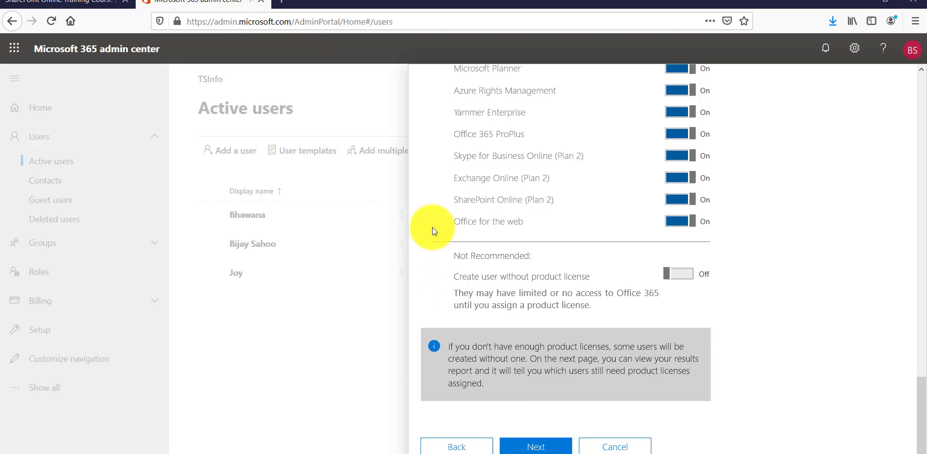
click(536, 444)
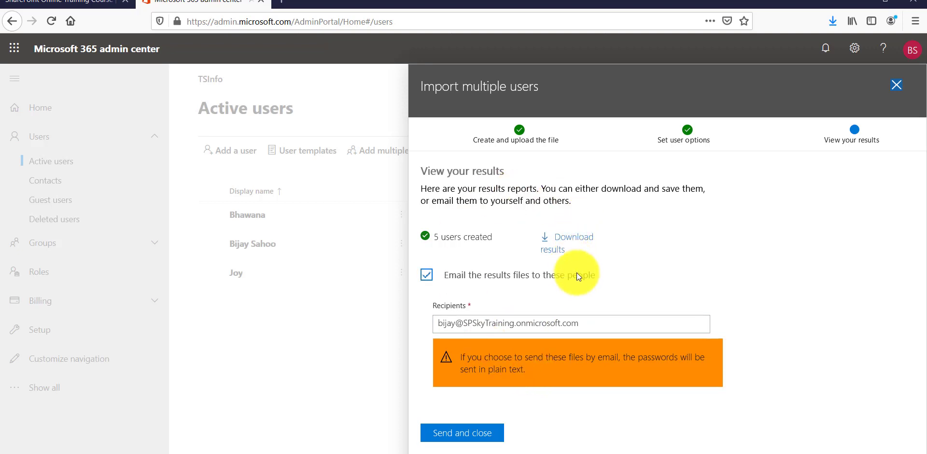
Save the import results report as download.csv to the Desktop, then minimize Firefox.
click(560, 239)
click(386, 266)
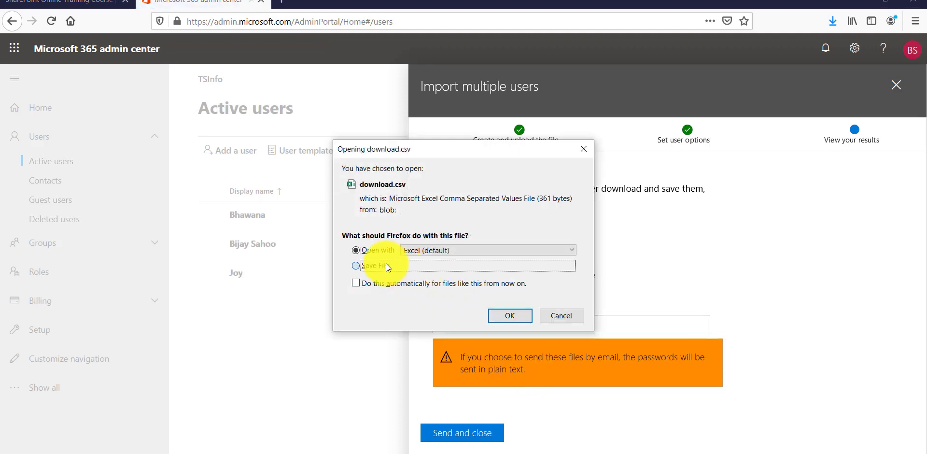
click(508, 320)
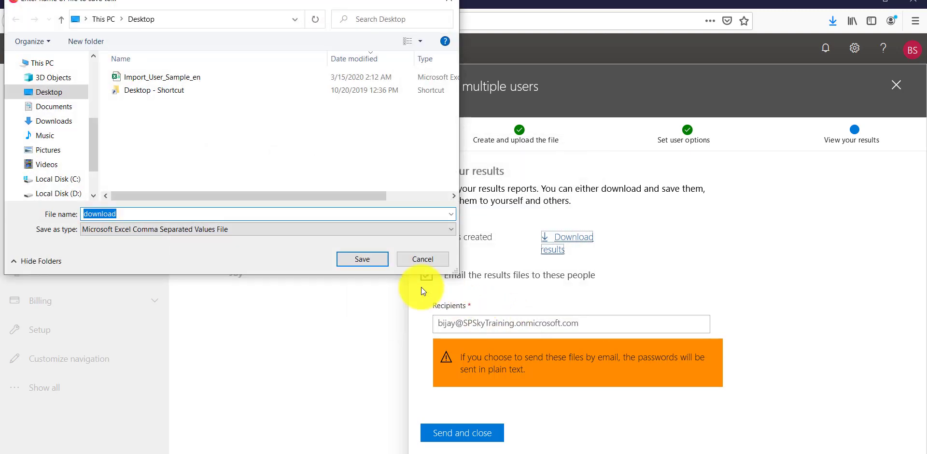
click(366, 257)
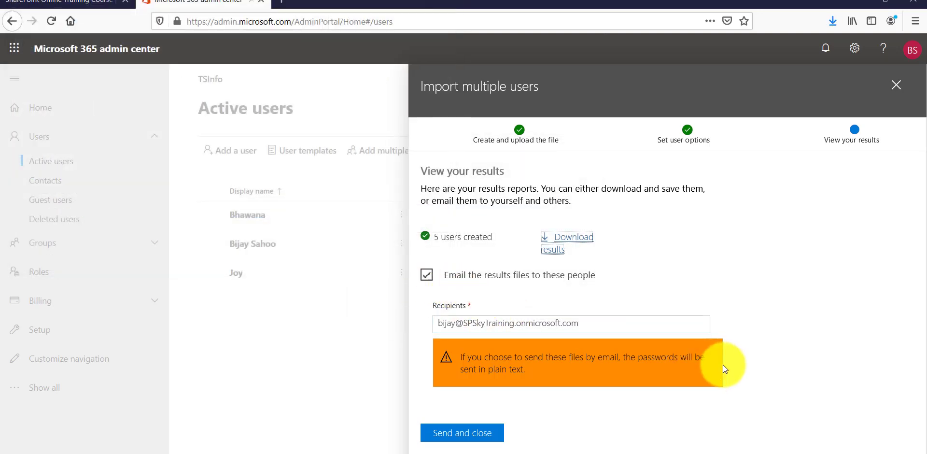
click(865, 441)
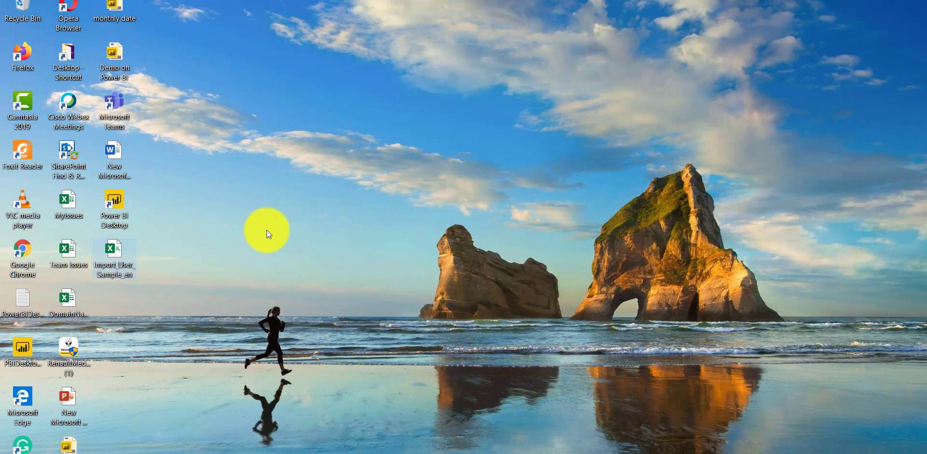
Refresh the desktop, open download.csv in Excel, and widen columns A, B and C.
right_click(313, 124)
click(338, 156)
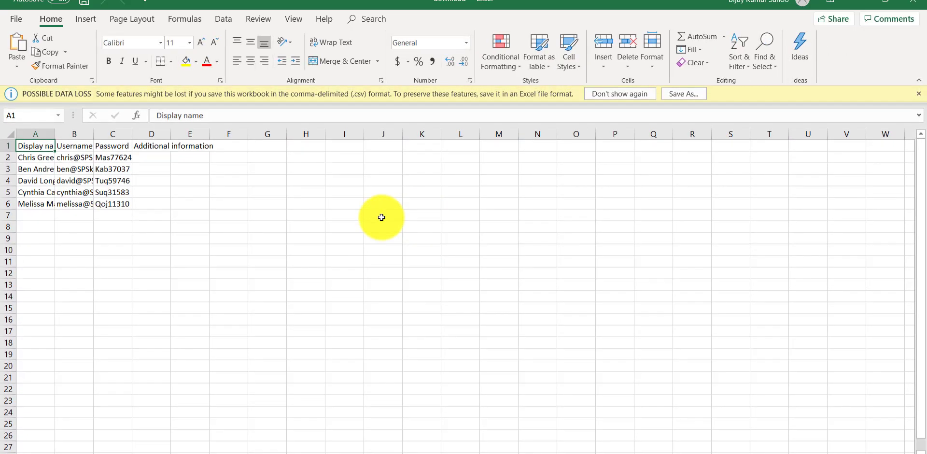
drag(54, 134, 131, 134)
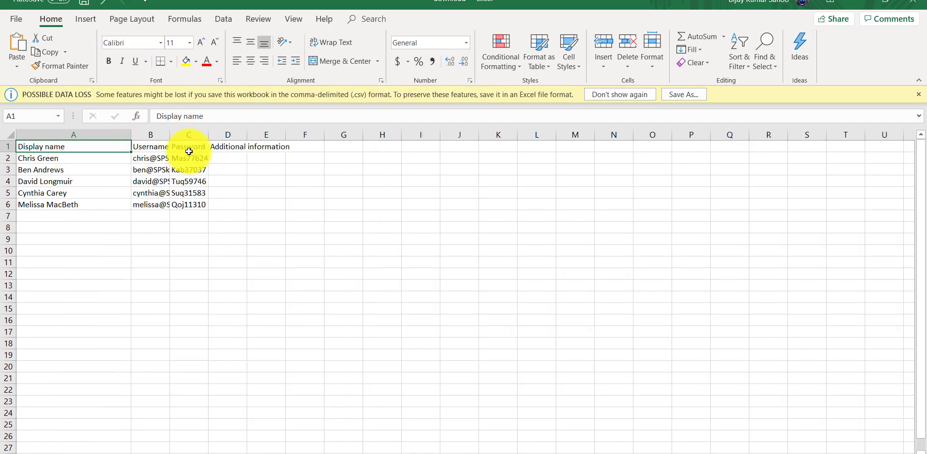
drag(209, 135, 209, 134)
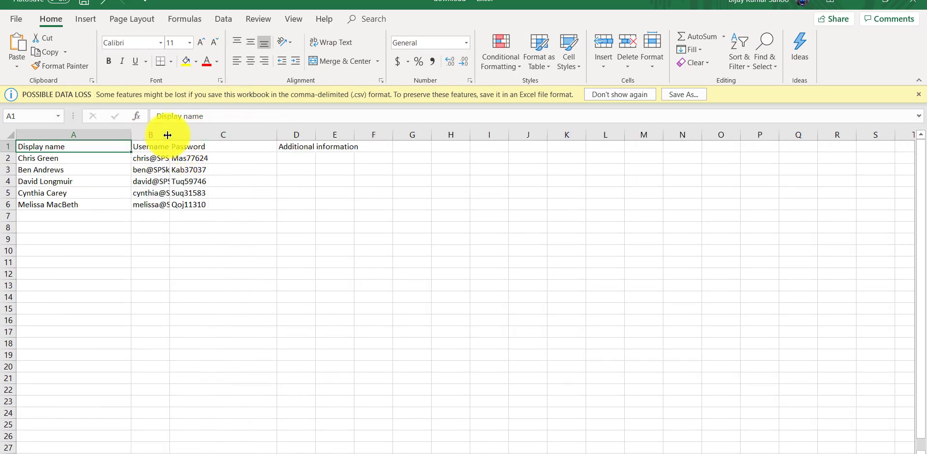
drag(170, 133, 227, 133)
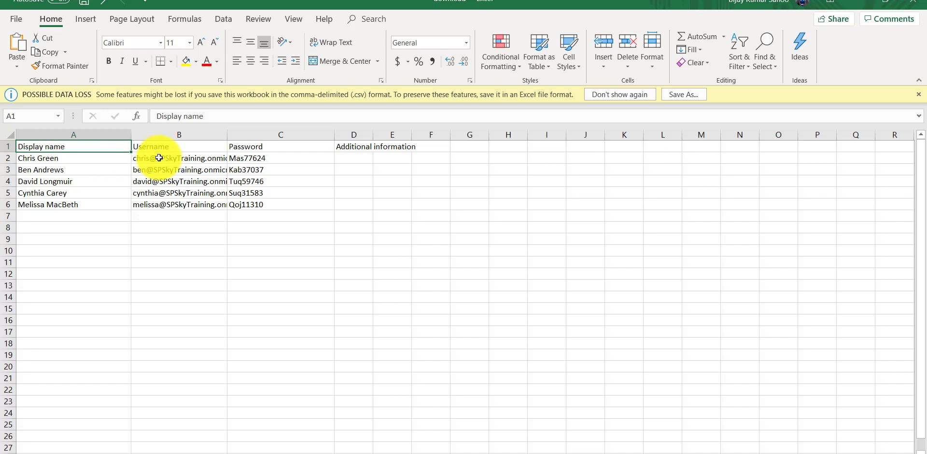
Point out the first user's display name and password, then minimize Excel.
click(58, 160)
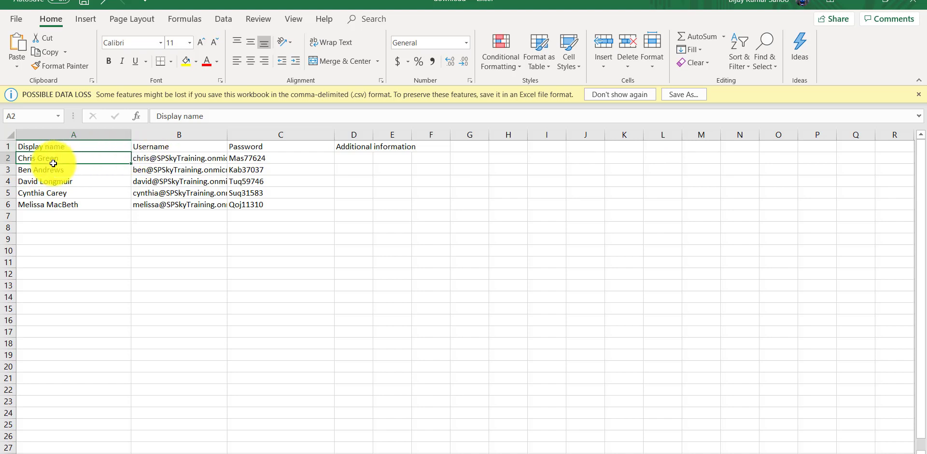
click(256, 158)
click(857, 3)
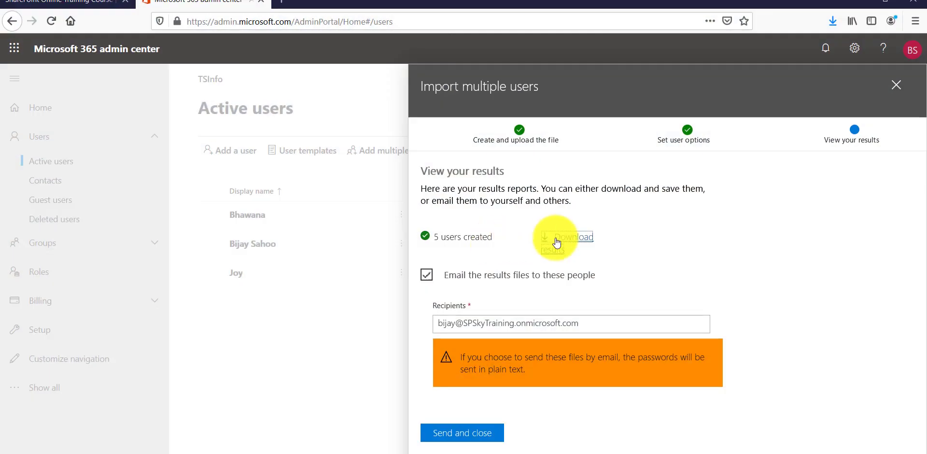
Send and close the import panel, reload Active users via Contacts, and dismiss the notification.
click(475, 433)
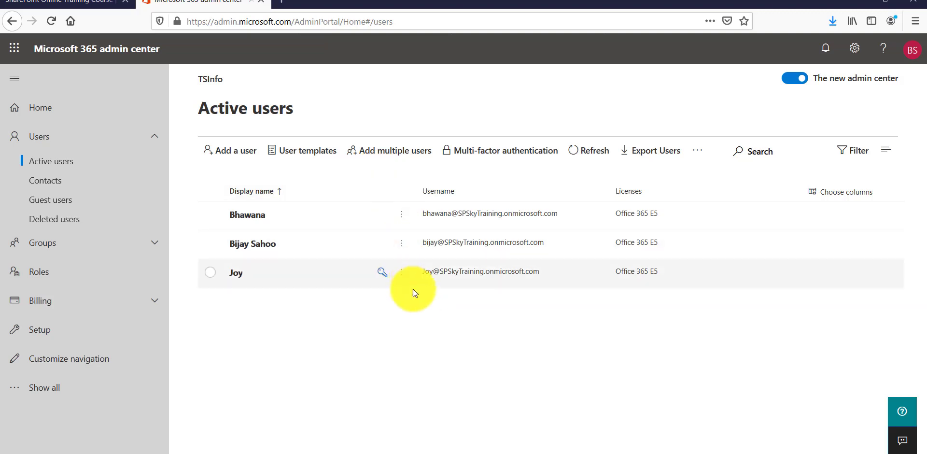
click(341, 21)
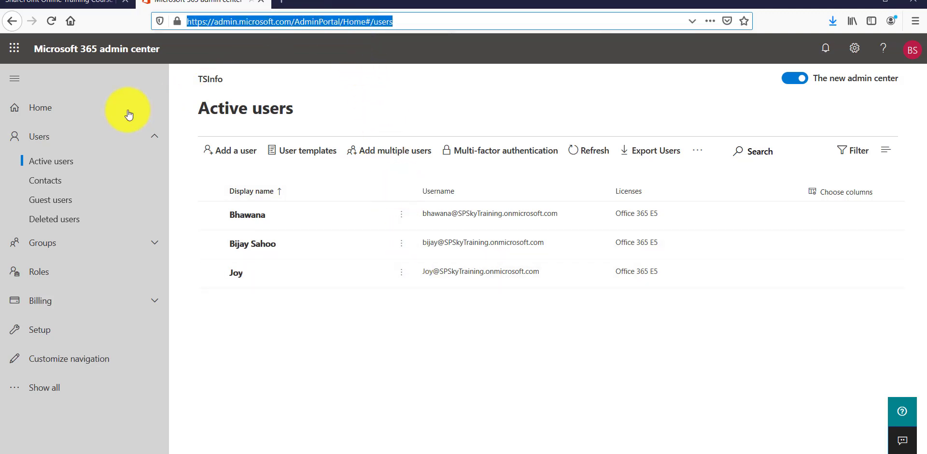
click(58, 180)
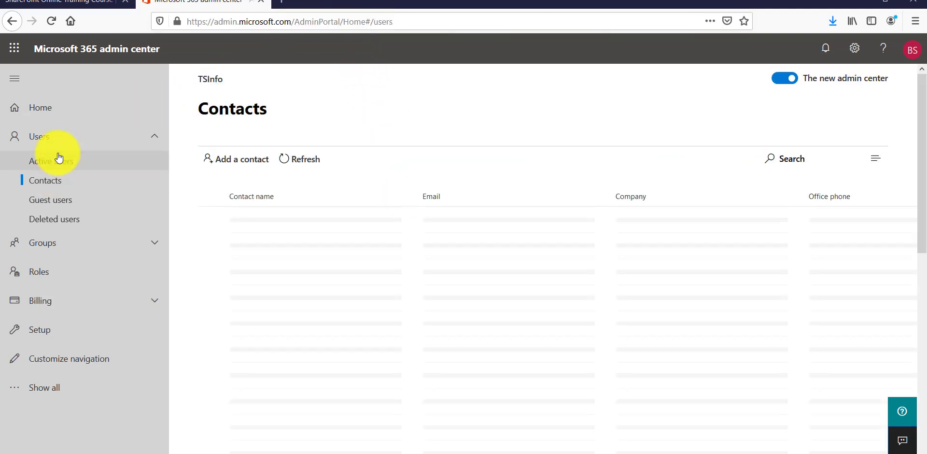
click(58, 161)
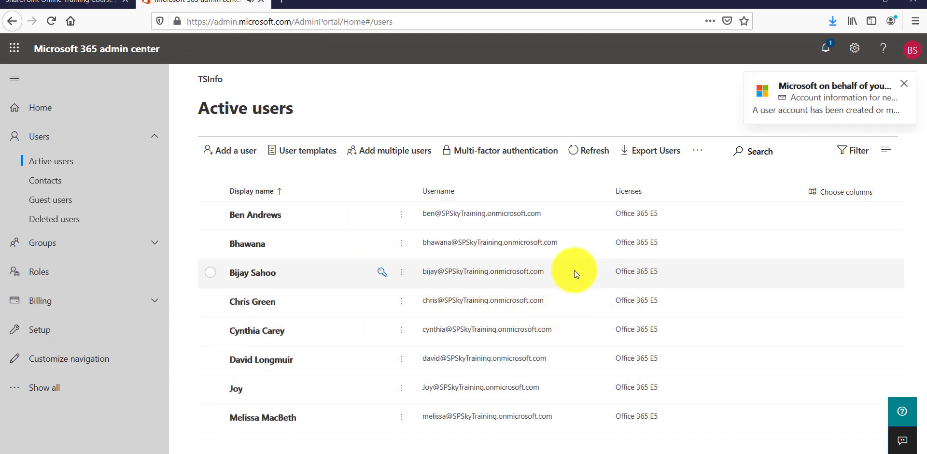
click(904, 83)
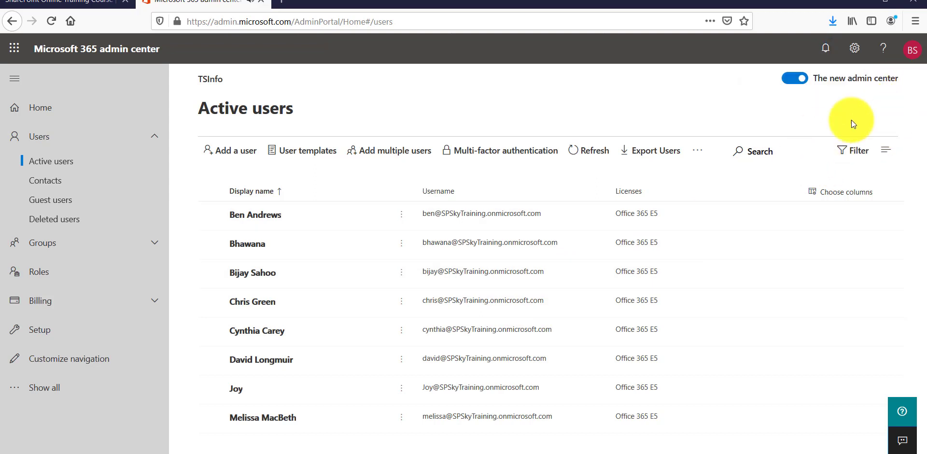